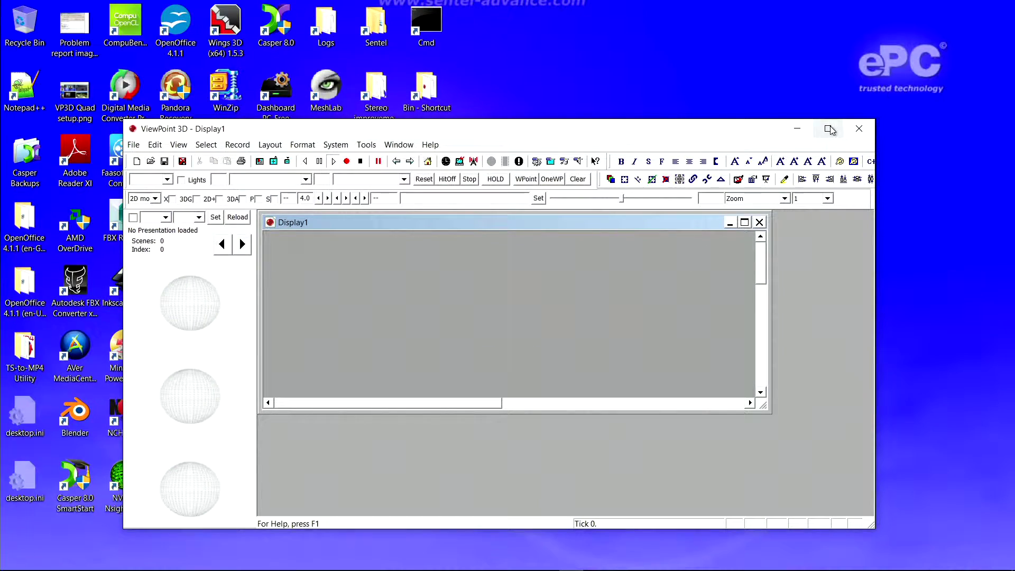
Close the empty Display1 and open the recent 'test 3 UNIQUENESS.dfm' project, maximized in the workspace.
{"action": "left_click", "coordinate": [829, 129]}
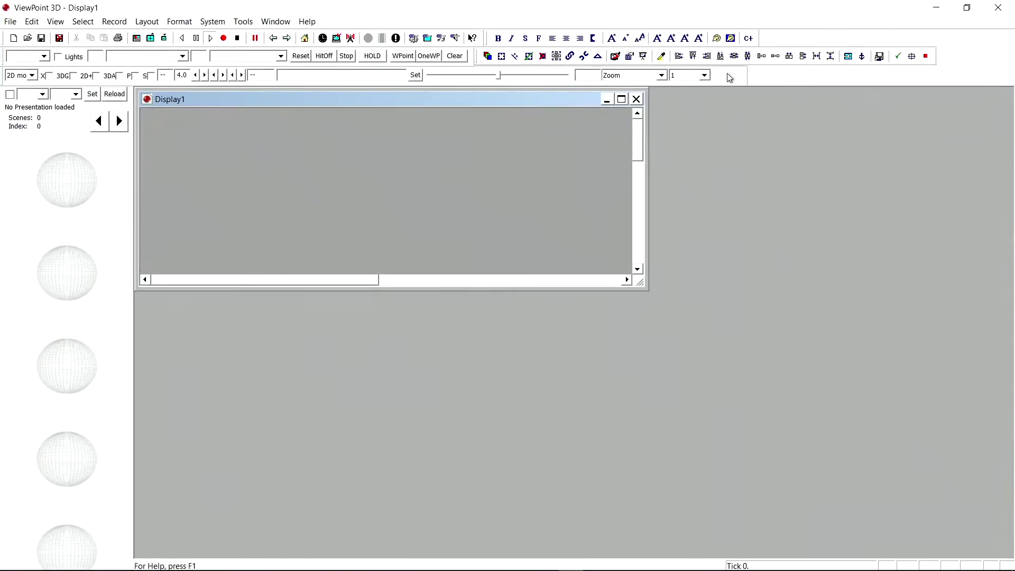
{"action": "left_click", "coordinate": [637, 100]}
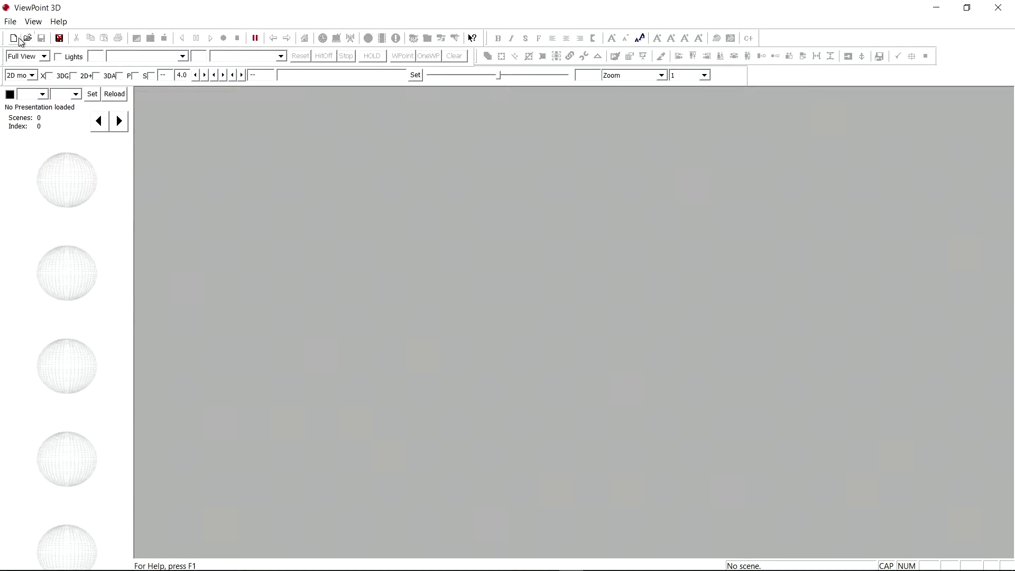
{"action": "left_click", "coordinate": [12, 22]}
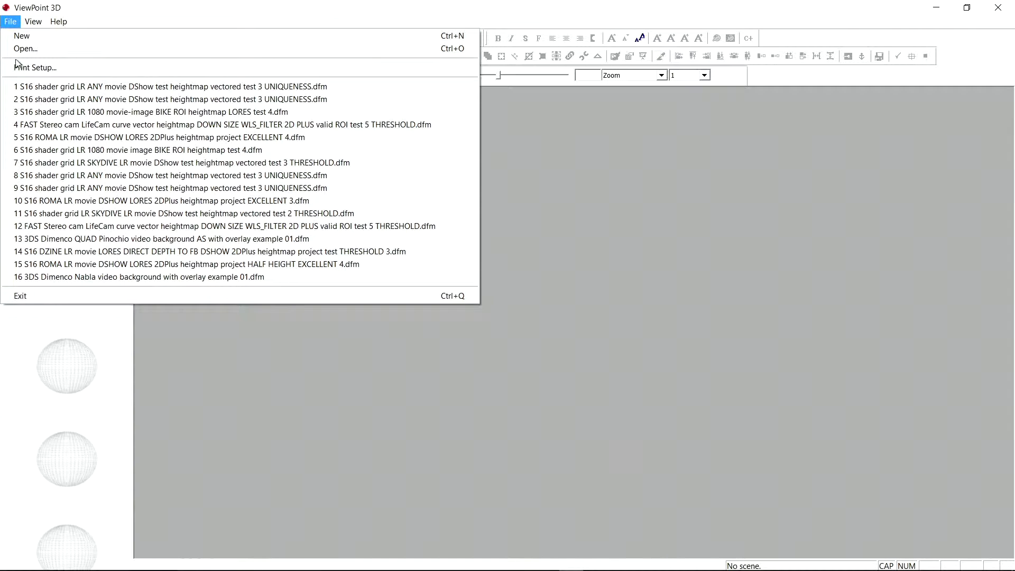
{"action": "left_click", "coordinate": [24, 88]}
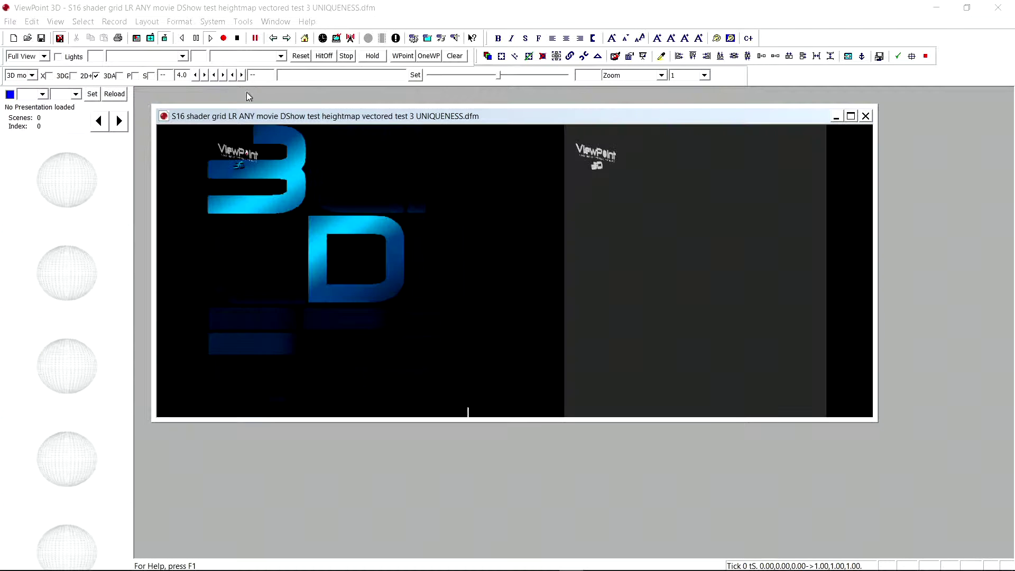
{"action": "double_click", "coordinate": [243, 116]}
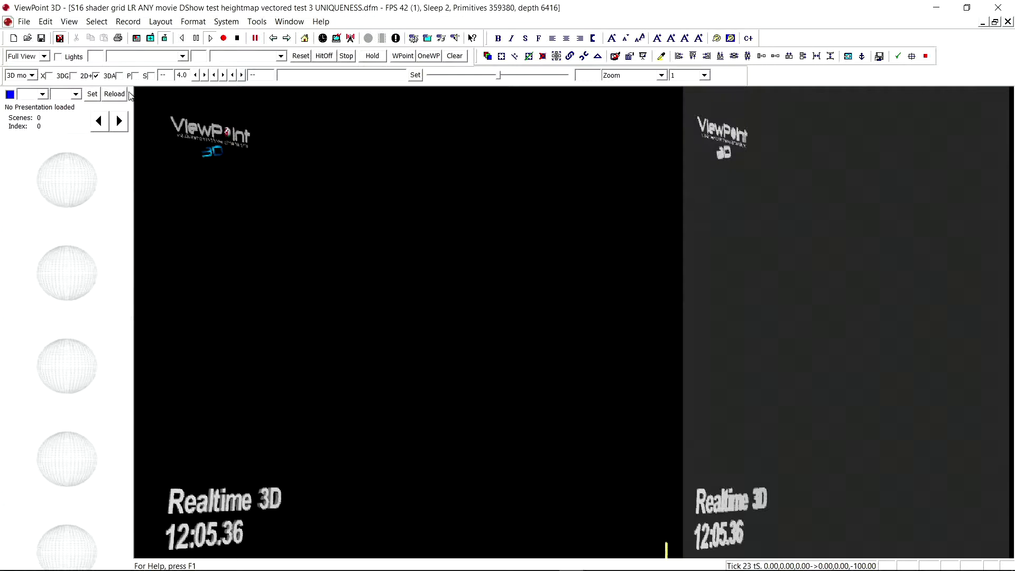
Reload the scene so it redraws as side-by-side colour and grey depth halves.
{"action": "left_click", "coordinate": [113, 94]}
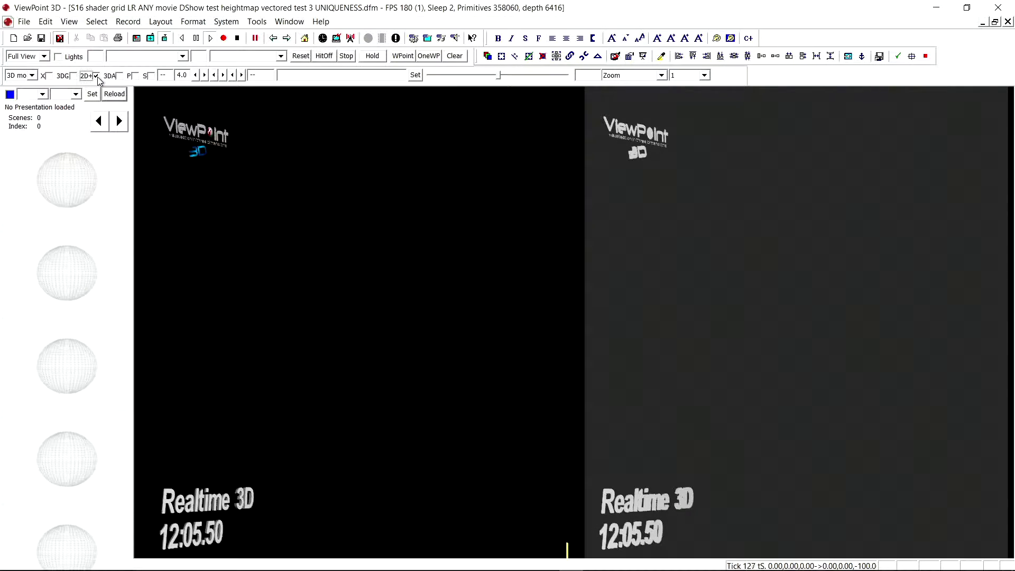
Turn off 2D+, tick P, set the zoom factor to 10, tilt the scene and turn on axes (X).
{"action": "left_click", "coordinate": [96, 76]}
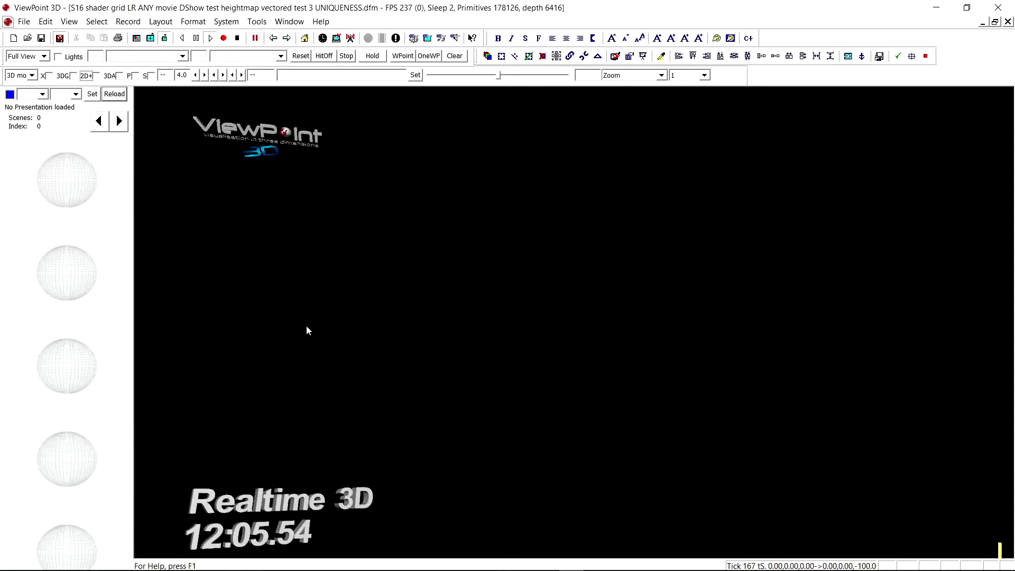
{"action": "left_click", "coordinate": [135, 76]}
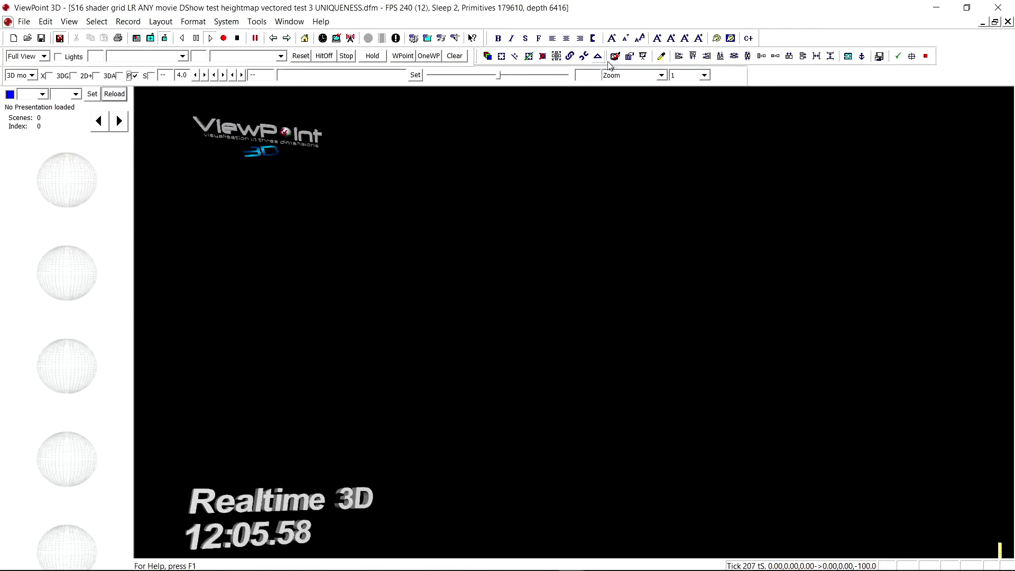
{"action": "left_click", "coordinate": [680, 76]}
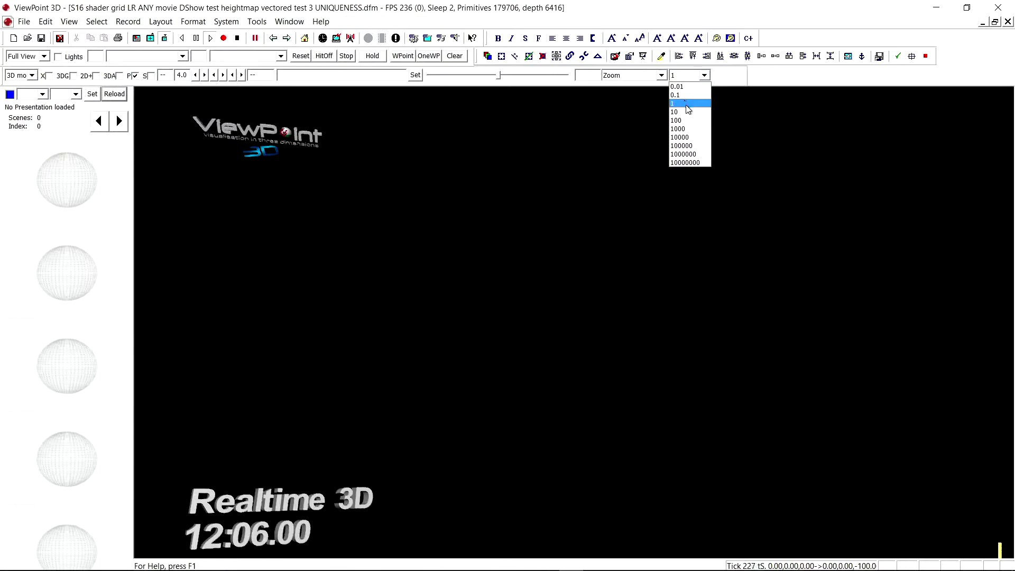
{"action": "left_click", "coordinate": [685, 109]}
{"action": "left_click_drag", "start_coordinate": [569, 231], "coordinate": [420, 214]}
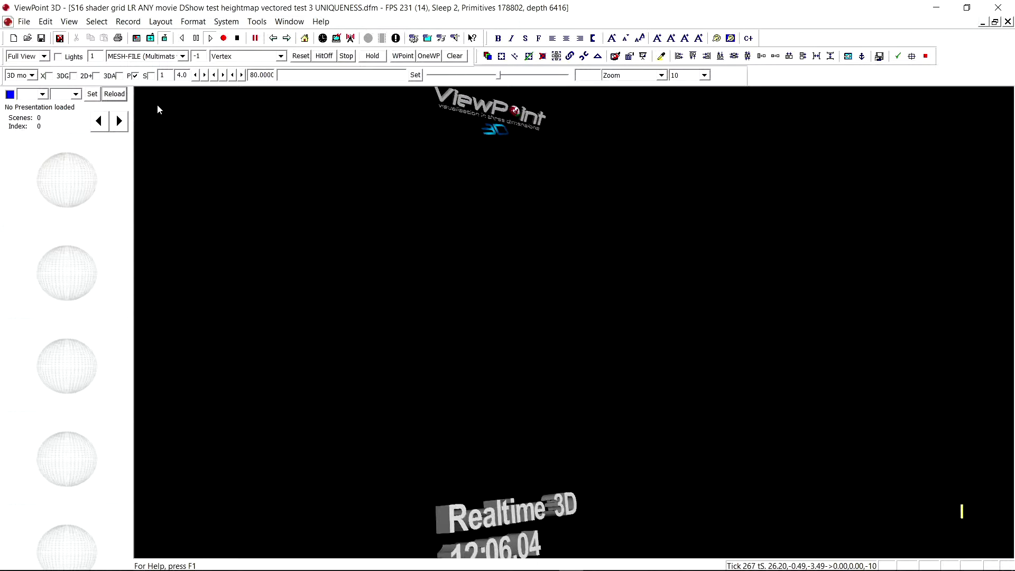
{"action": "left_click", "coordinate": [48, 78]}
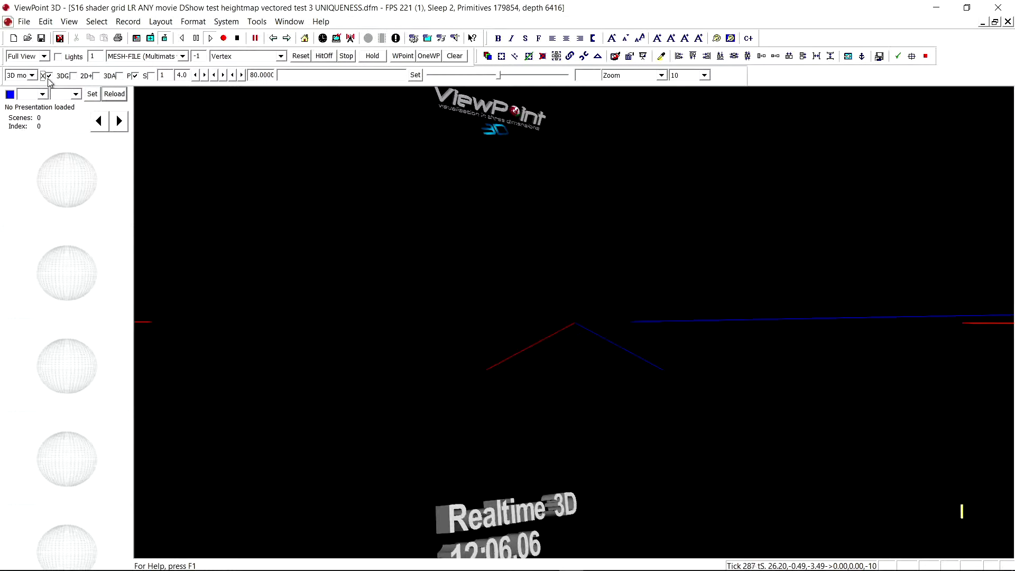
Check the version and licence details under Help > About, then reset the camera to the front view.
{"action": "left_click", "coordinate": [331, 24]}
{"action": "left_click", "coordinate": [351, 69]}
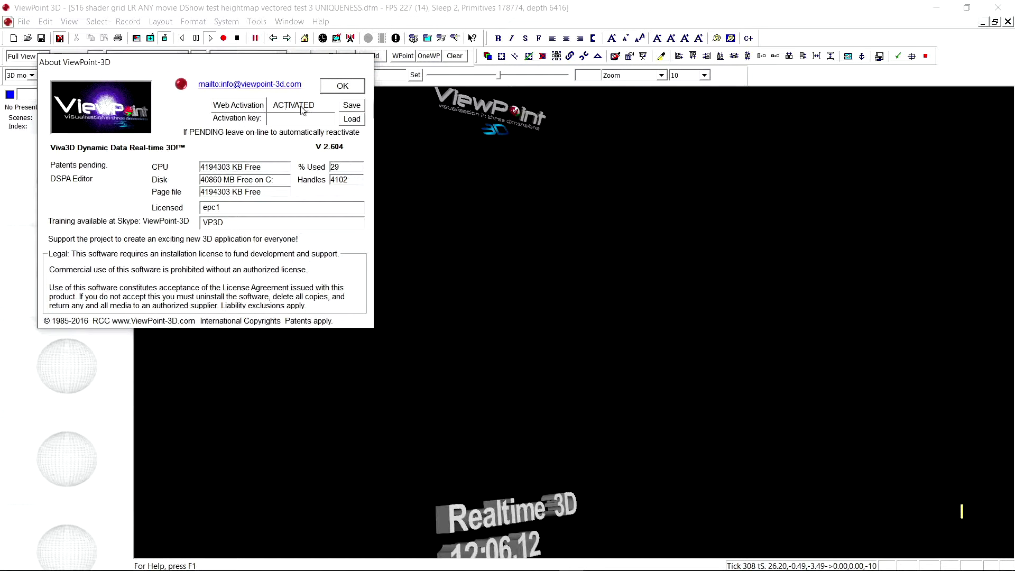
{"action": "left_click", "coordinate": [339, 87]}
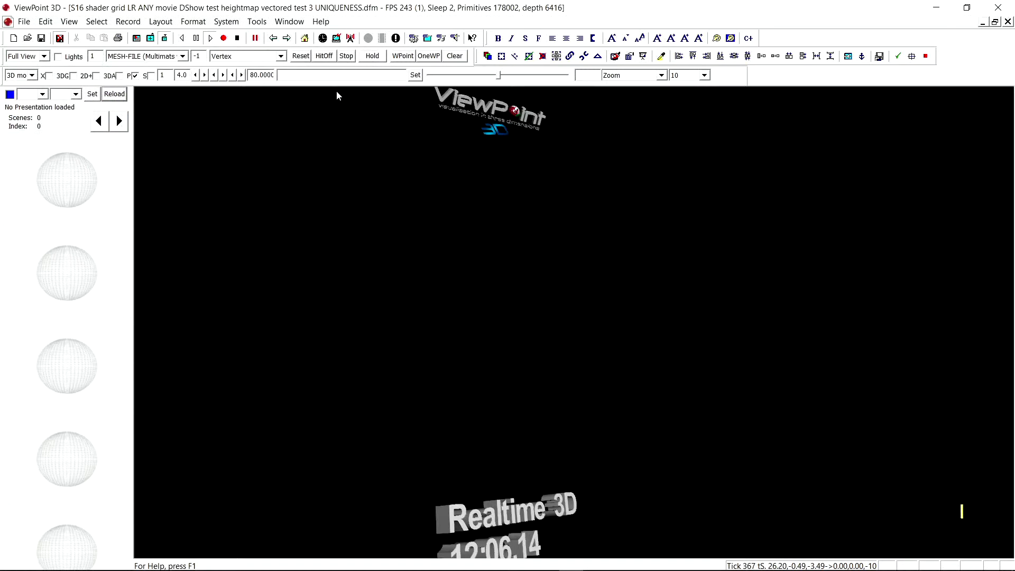
{"action": "left_click", "coordinate": [301, 57]}
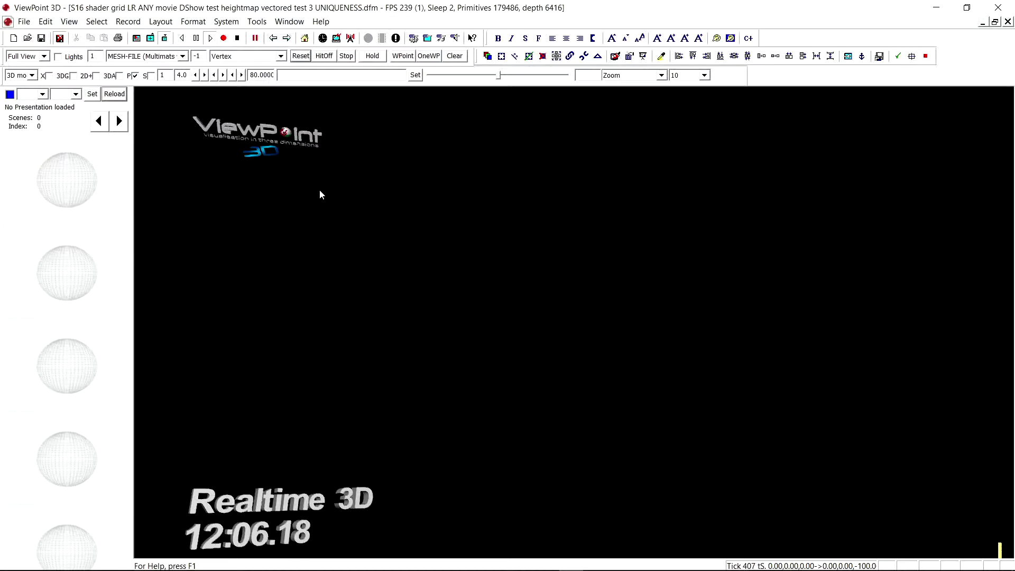
Load 'LG 3D Demo Half SBS peixe.mp4' as the grid object's left-right video and apply the properties.
{"action": "double_click", "coordinate": [380, 289]}
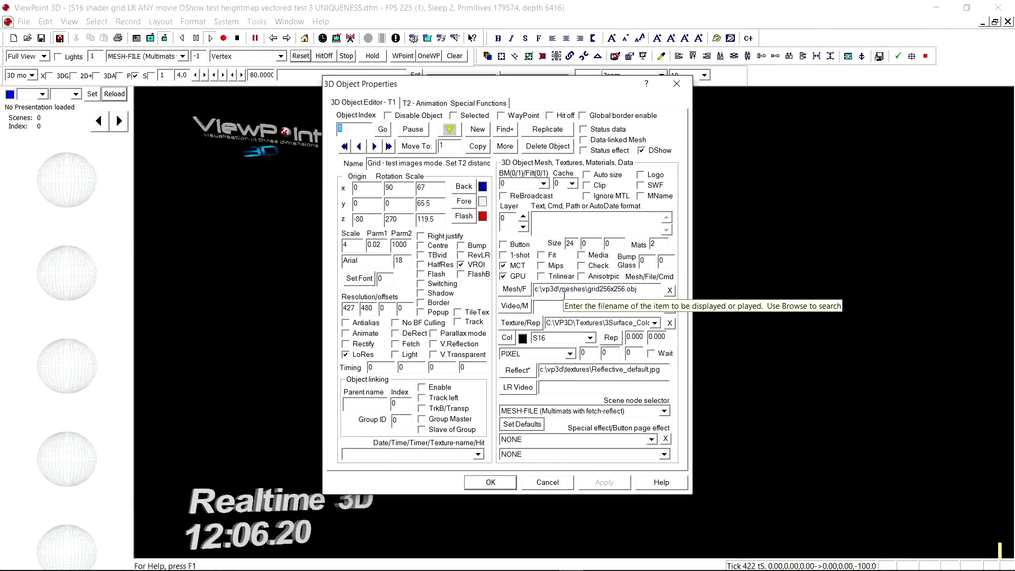
{"action": "left_click", "coordinate": [531, 389]}
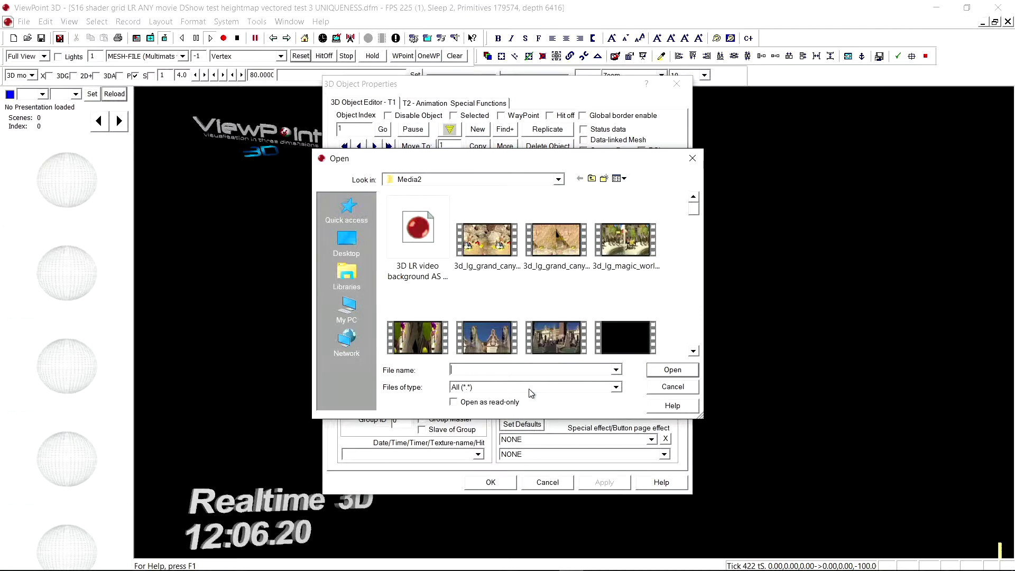
{"action": "scroll", "coordinate": [626, 313], "scroll_direction": "down", "scroll_amount": 4}
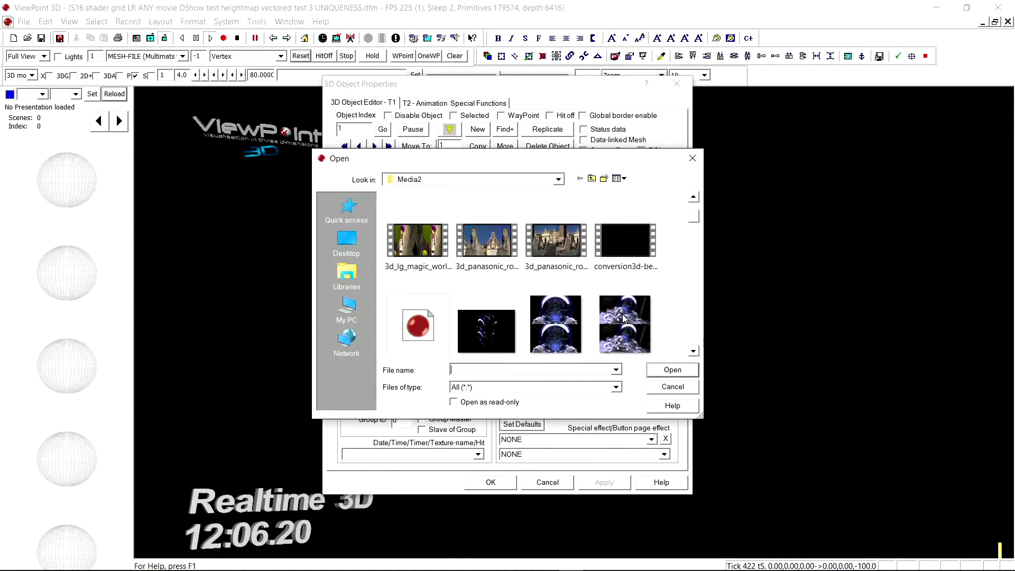
{"action": "scroll", "coordinate": [624, 318], "scroll_direction": "down", "scroll_amount": 1}
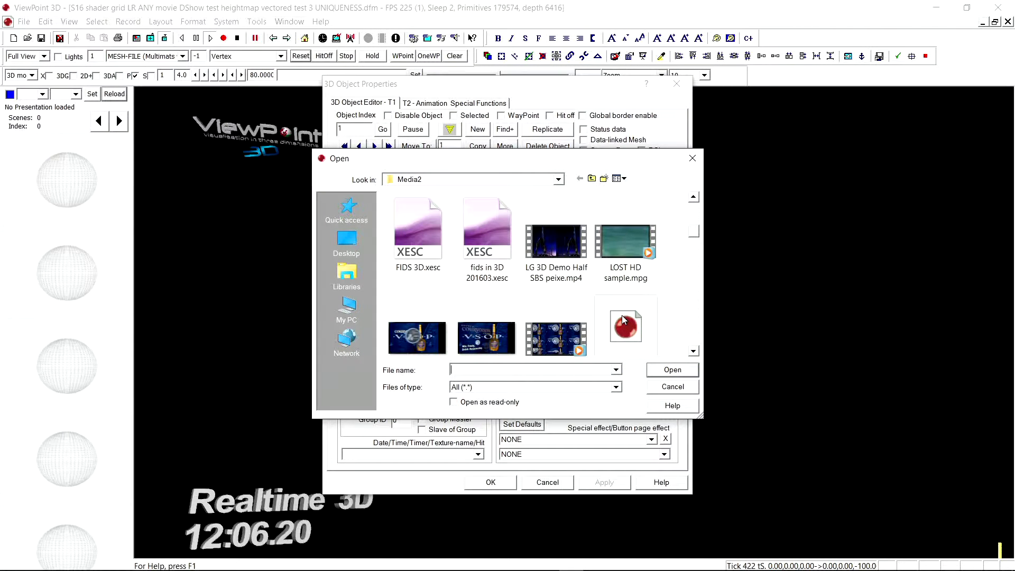
{"action": "scroll", "coordinate": [622, 315], "scroll_direction": "down", "scroll_amount": 1}
{"action": "scroll", "coordinate": [622, 315], "scroll_direction": "up", "scroll_amount": 1}
{"action": "left_click", "coordinate": [581, 271]}
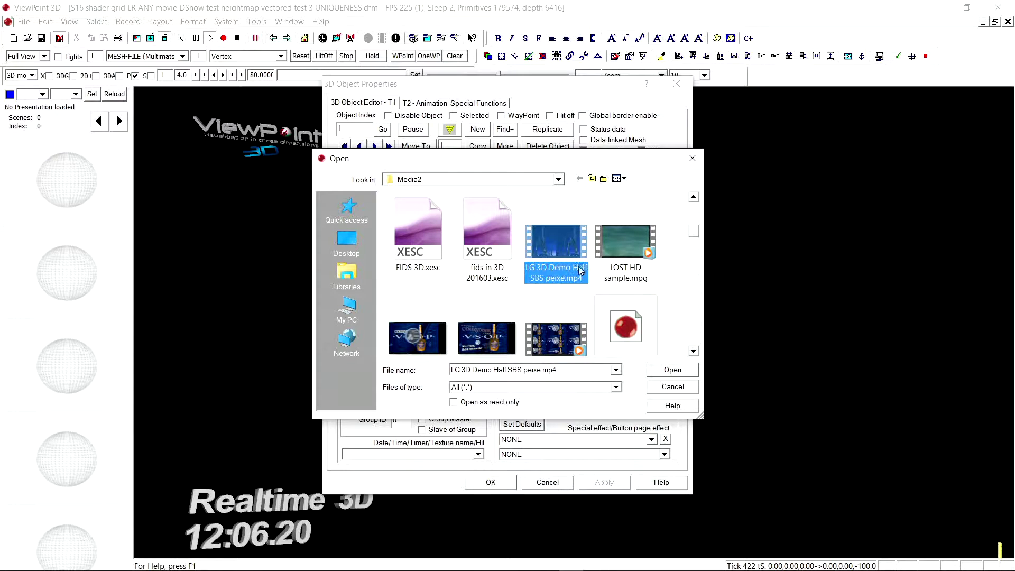
{"action": "left_click", "coordinate": [656, 376]}
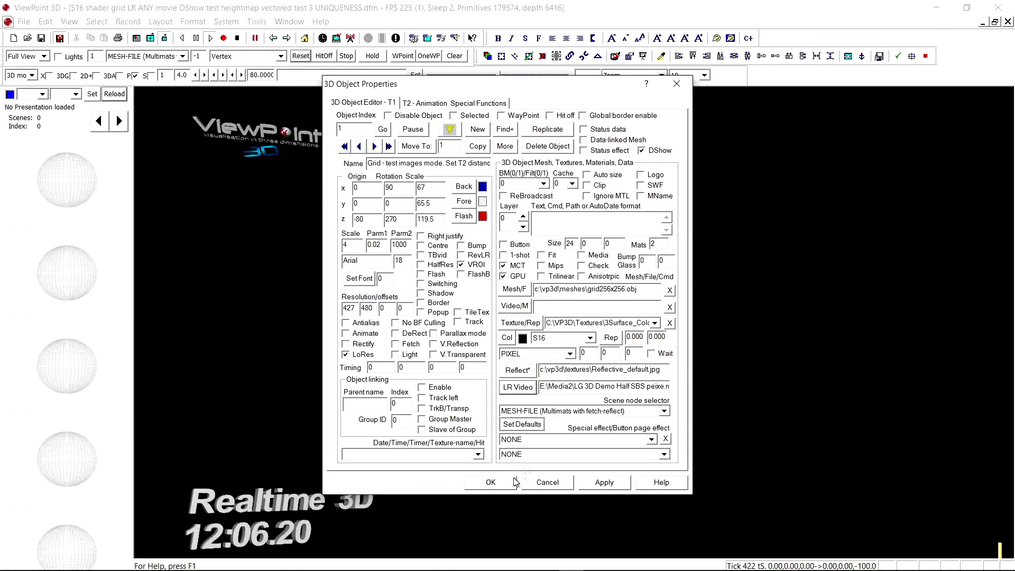
{"action": "left_click", "coordinate": [512, 479]}
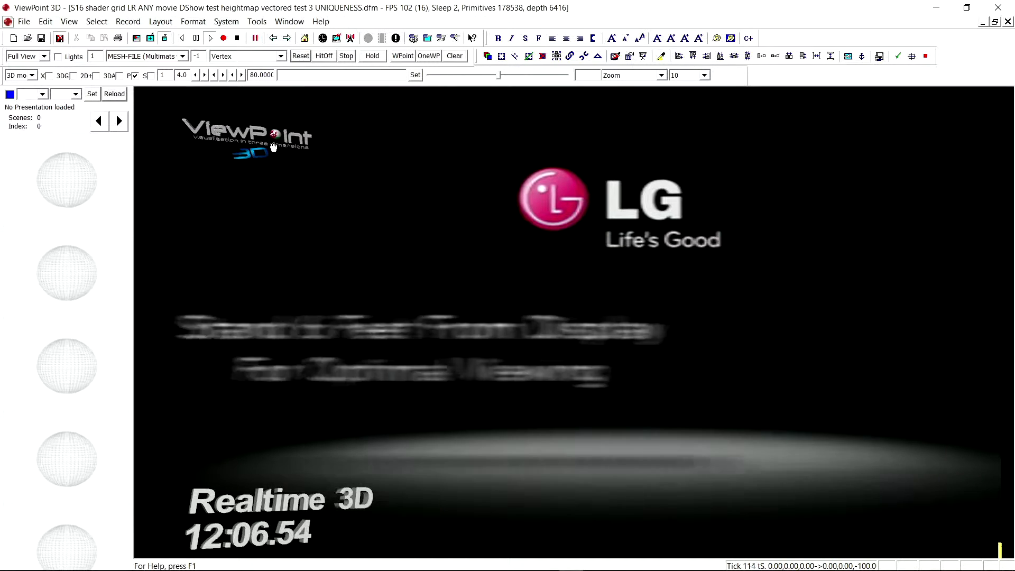
Hide the Realtime 3D clock overlay so only the LG demo video remains.
{"action": "left_click", "coordinate": [218, 503]}
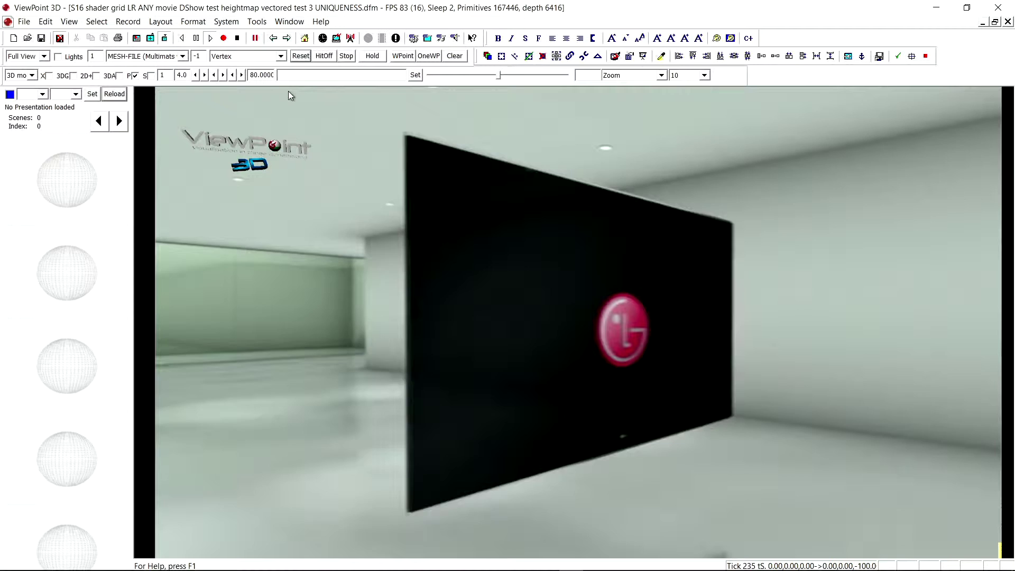
Tick 2D+ to show the LG demo video beside its grey depth map.
{"action": "left_click", "coordinate": [96, 77]}
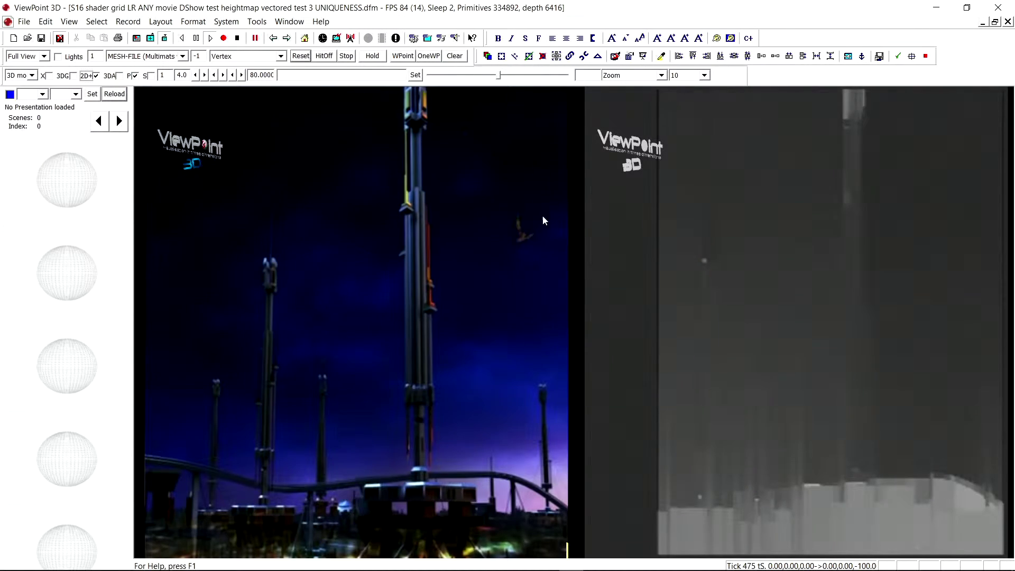
{"action": "double_click", "coordinate": [533, 249]}
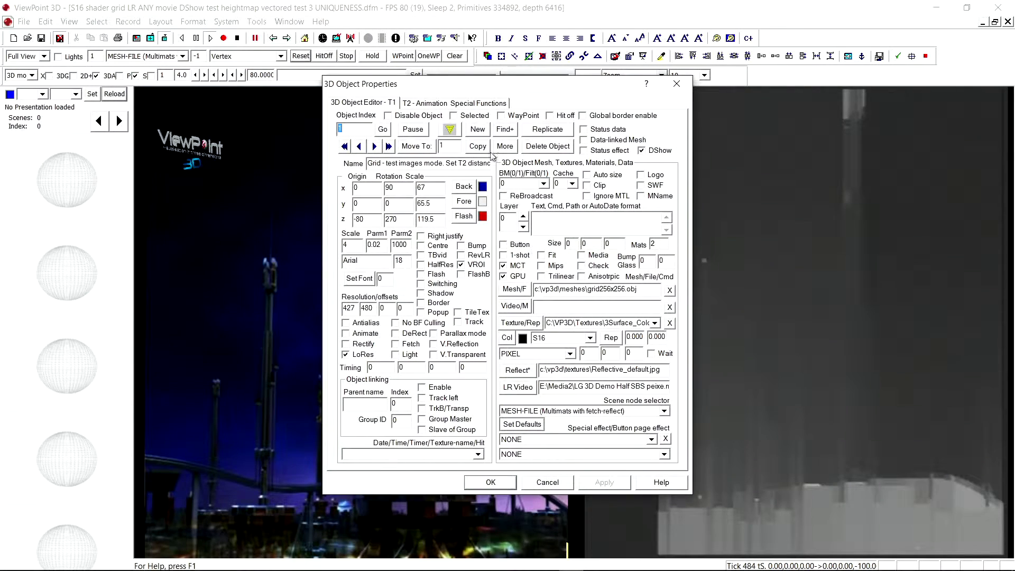
{"action": "left_click", "coordinate": [467, 104]}
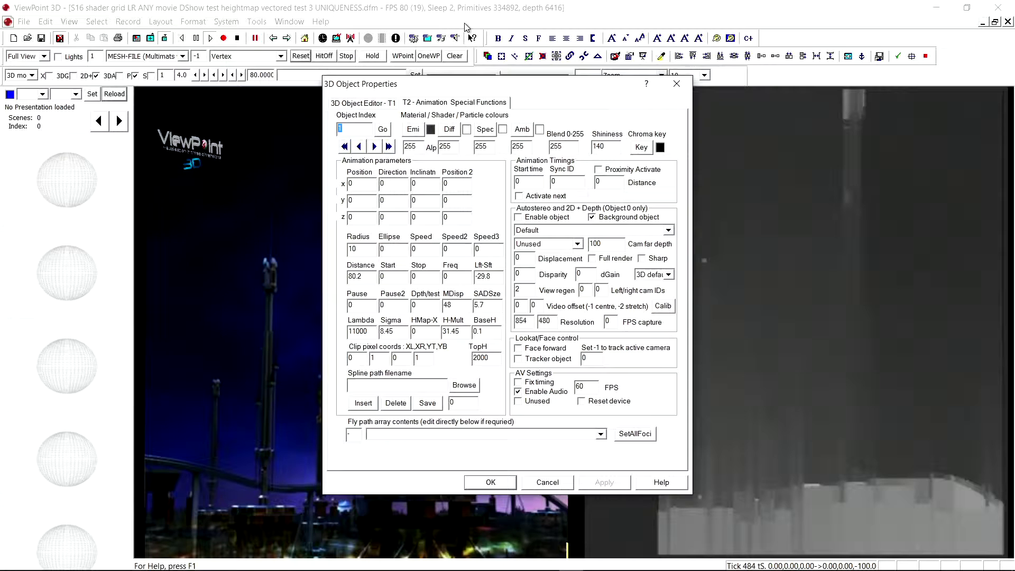
{"action": "left_click", "coordinate": [394, 105]}
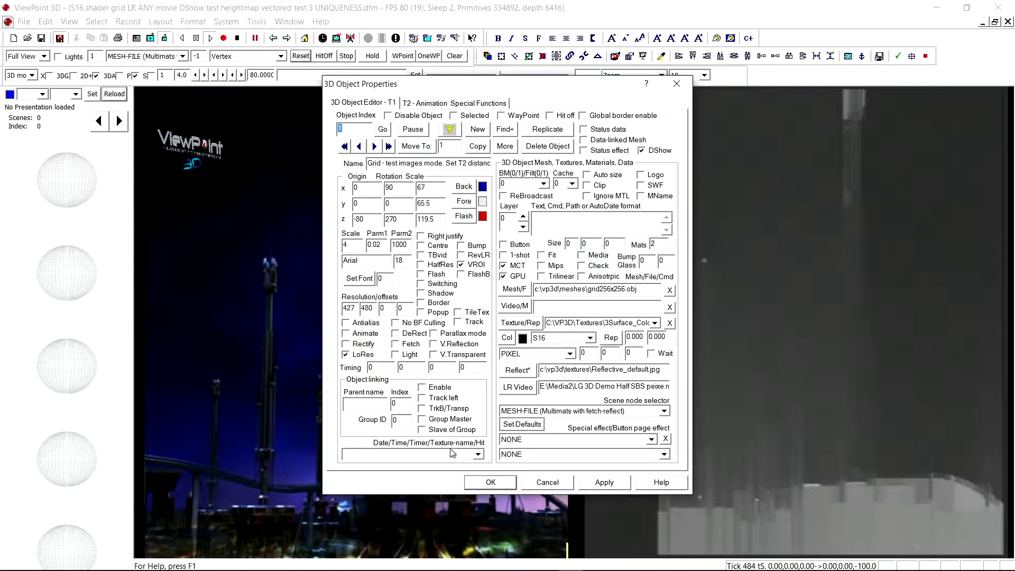
{"action": "left_click", "coordinate": [489, 482]}
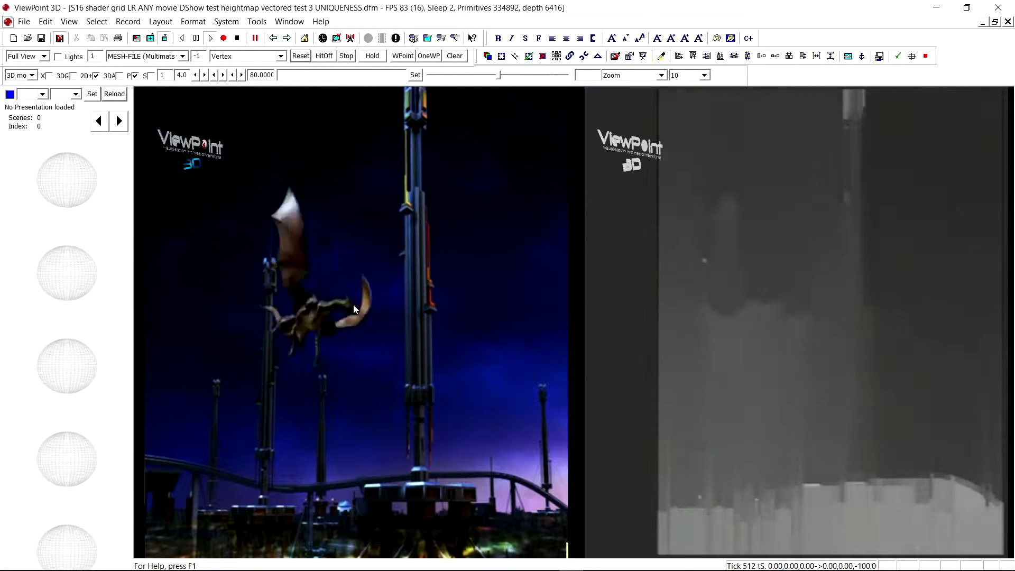
Untick 2D+ so the demo video plays as a single full view.
{"action": "left_click", "coordinate": [97, 77]}
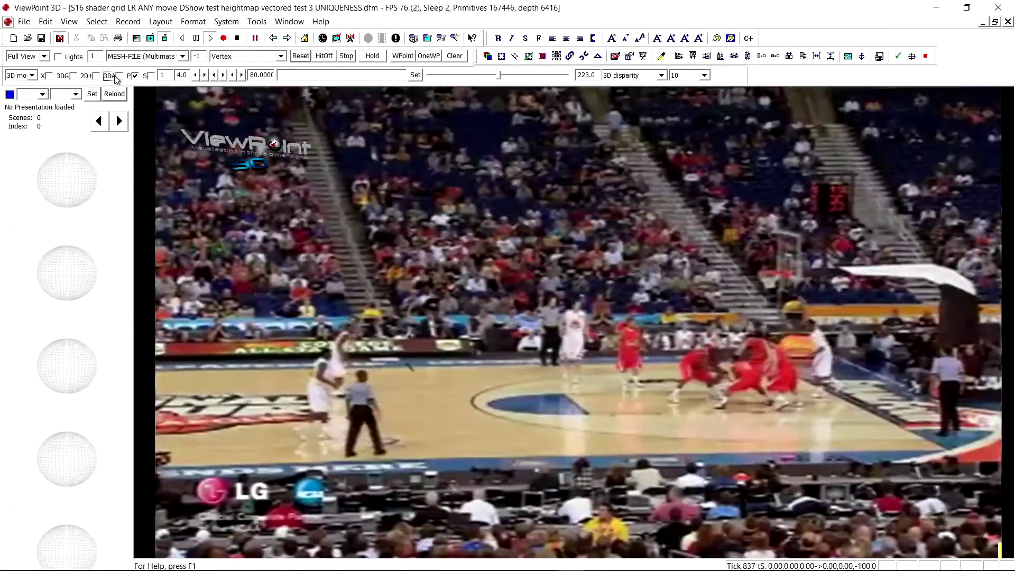
Turn on 3DA nine-view autostereoscopic output, switch it off, then turn it back on.
{"action": "left_click", "coordinate": [117, 78]}
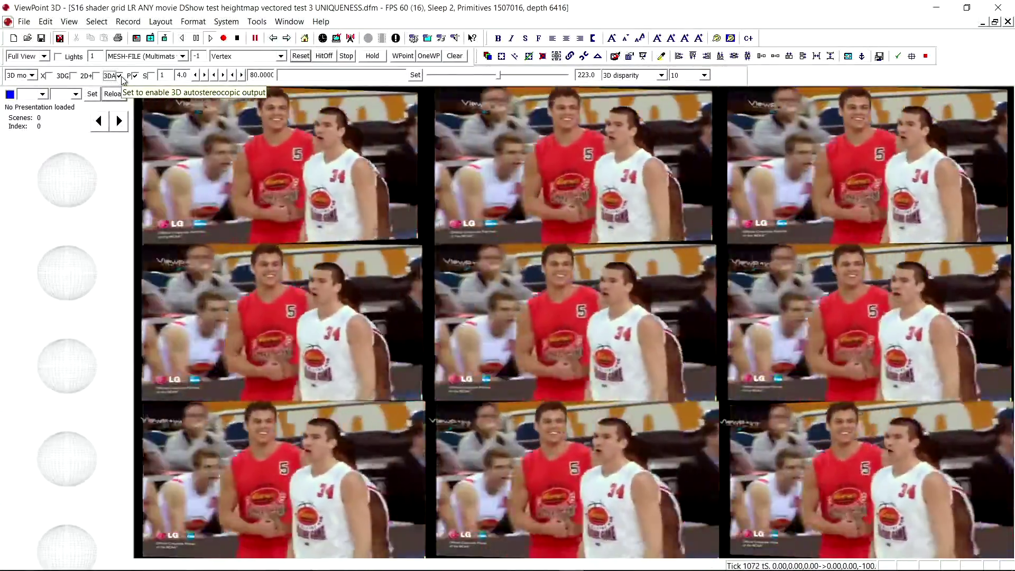
{"action": "left_click", "coordinate": [120, 76]}
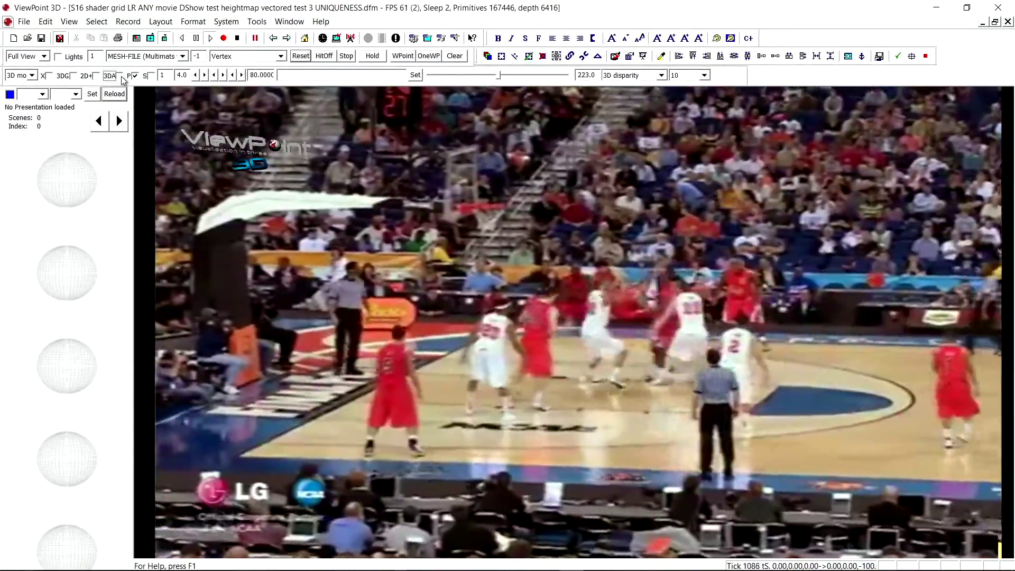
{"action": "left_click", "coordinate": [120, 76]}
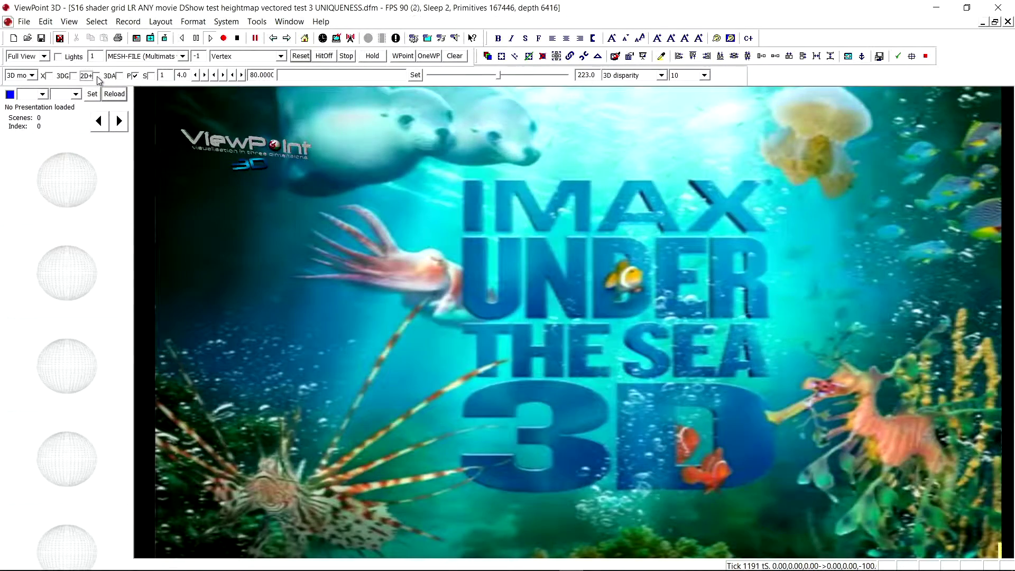
Re-enable 2D+ so the underwater video shows beside its greyscale depth map.
{"action": "left_click", "coordinate": [96, 77]}
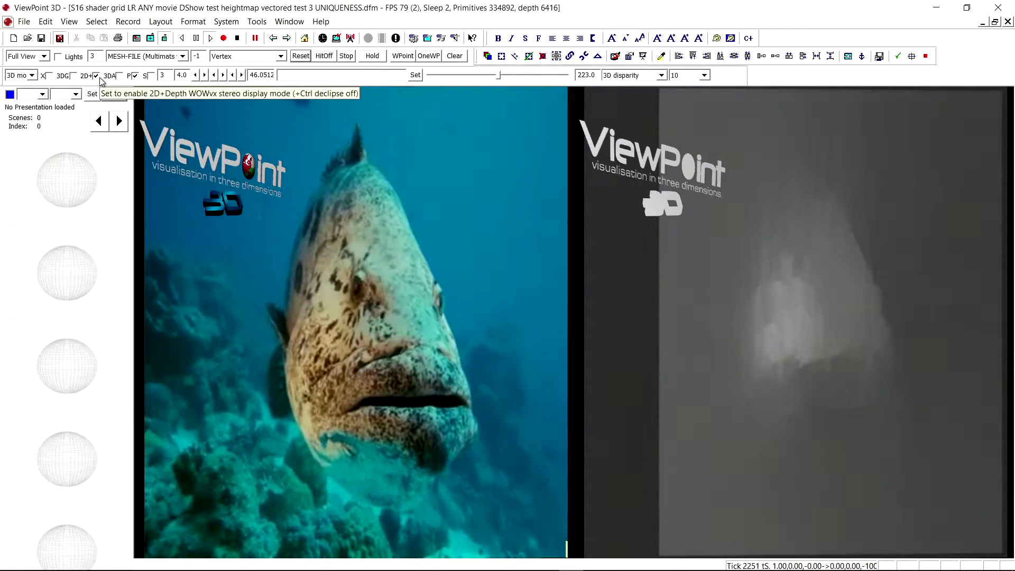
Turn off 2D+, zoom and tilt the mesh to inspect its depth relief, then reset to front-on.
{"action": "left_click", "coordinate": [98, 76]}
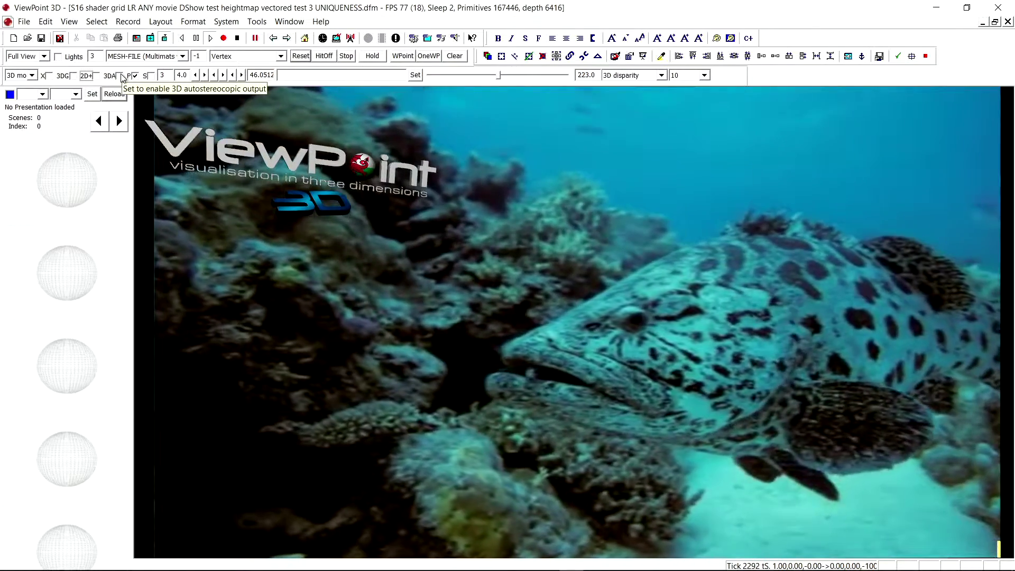
{"action": "scroll", "coordinate": [417, 305], "scroll_direction": "down", "scroll_amount": 3}
{"action": "scroll", "coordinate": [416, 301], "scroll_direction": "down", "scroll_amount": 2}
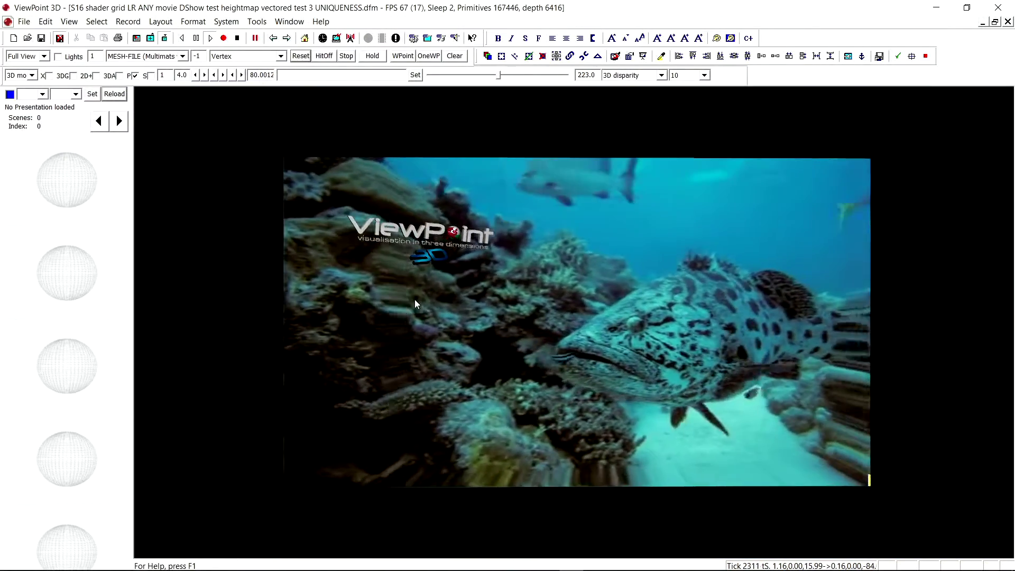
{"action": "left_click_drag", "start_coordinate": [414, 300], "coordinate": [397, 320]}
{"action": "left_click_drag", "start_coordinate": [590, 381], "coordinate": [562, 345]}
{"action": "scroll", "coordinate": [499, 290], "scroll_direction": "down", "scroll_amount": 3}
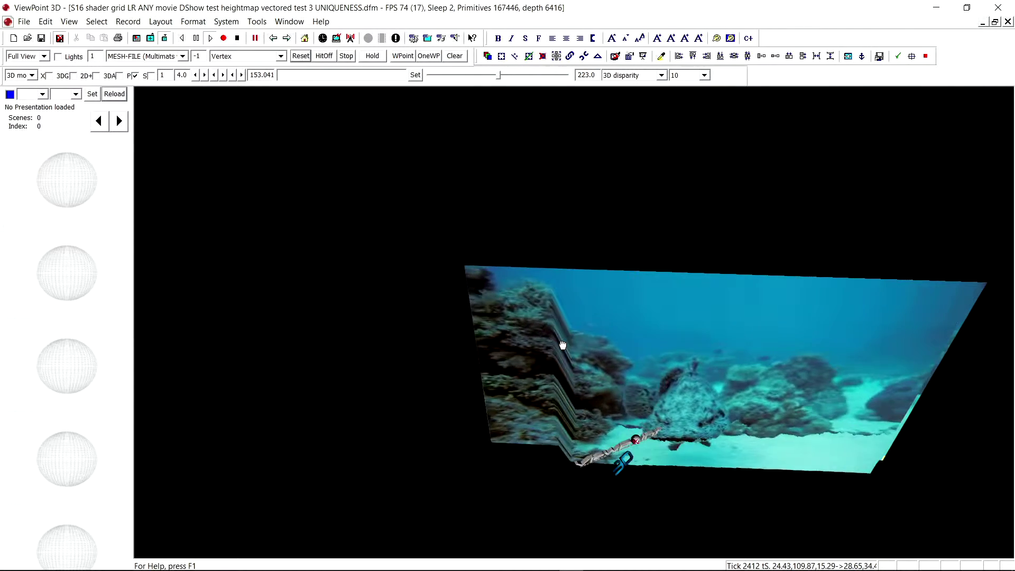
{"action": "left_click", "coordinate": [301, 55]}
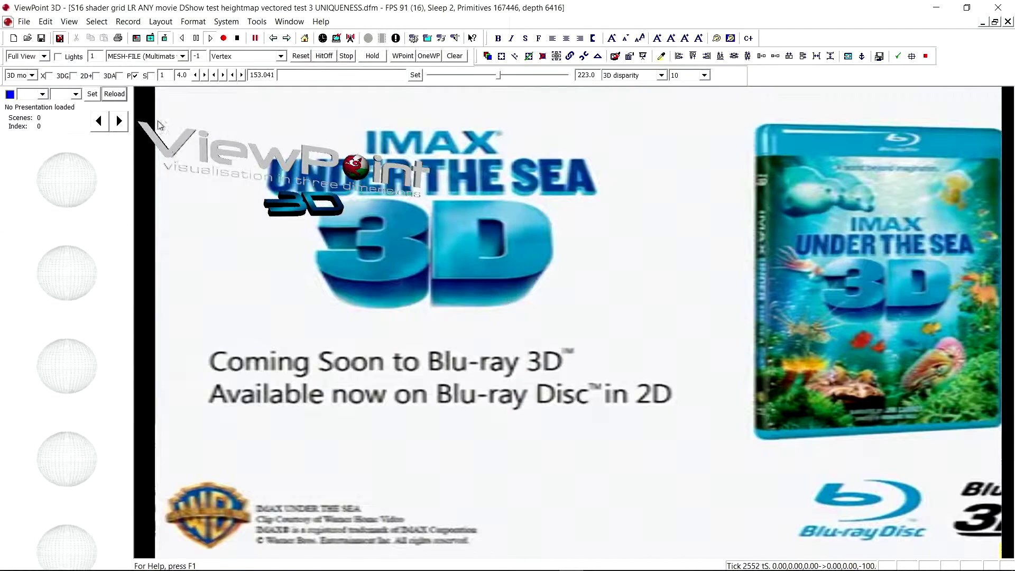
{"action": "left_click", "coordinate": [97, 76]}
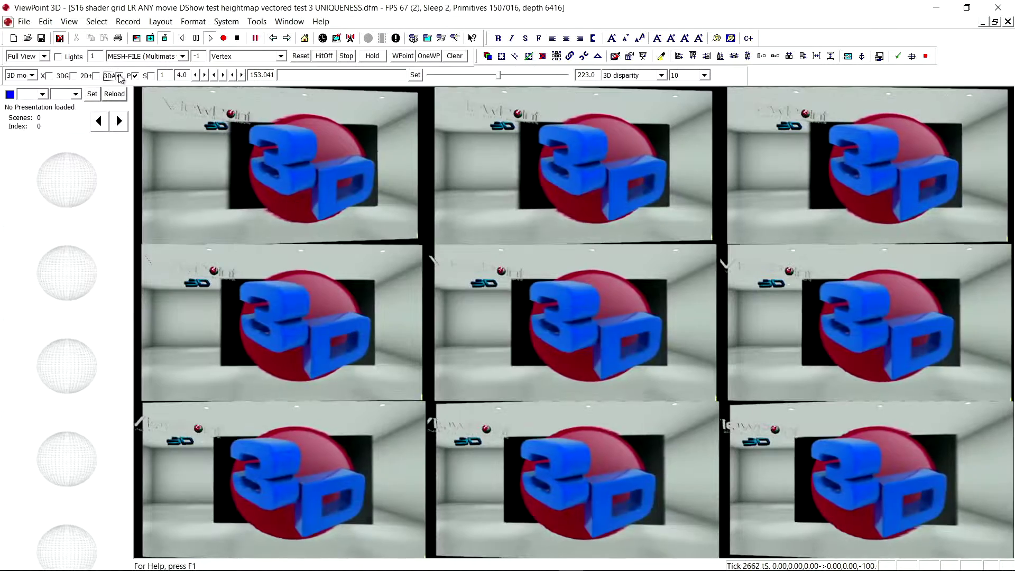
{"action": "left_click", "coordinate": [121, 77]}
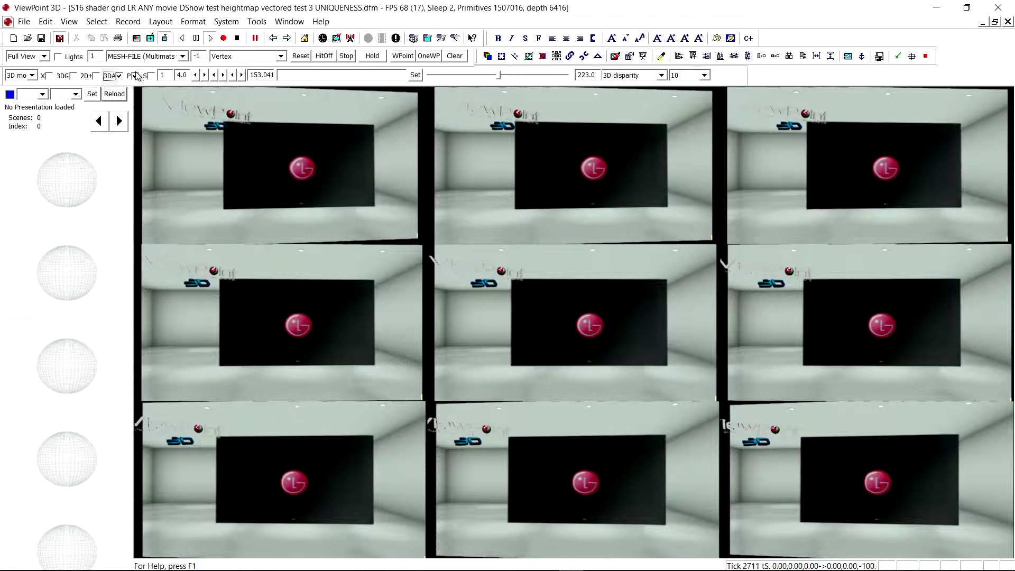
{"action": "left_click", "coordinate": [121, 77]}
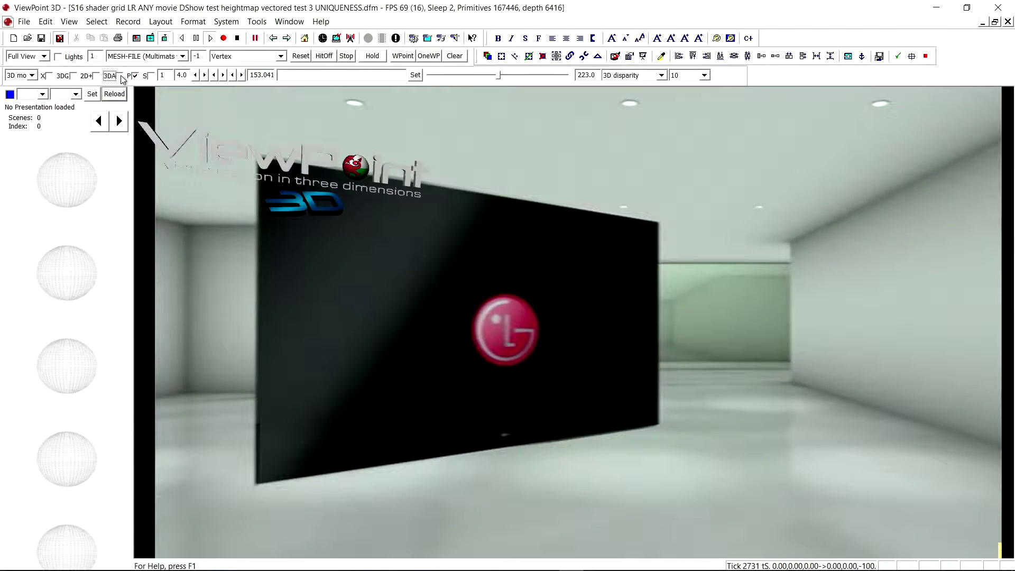
Enable 2D+ so the LG showroom shot plays beside its greyscale depth map.
{"action": "left_click", "coordinate": [96, 77]}
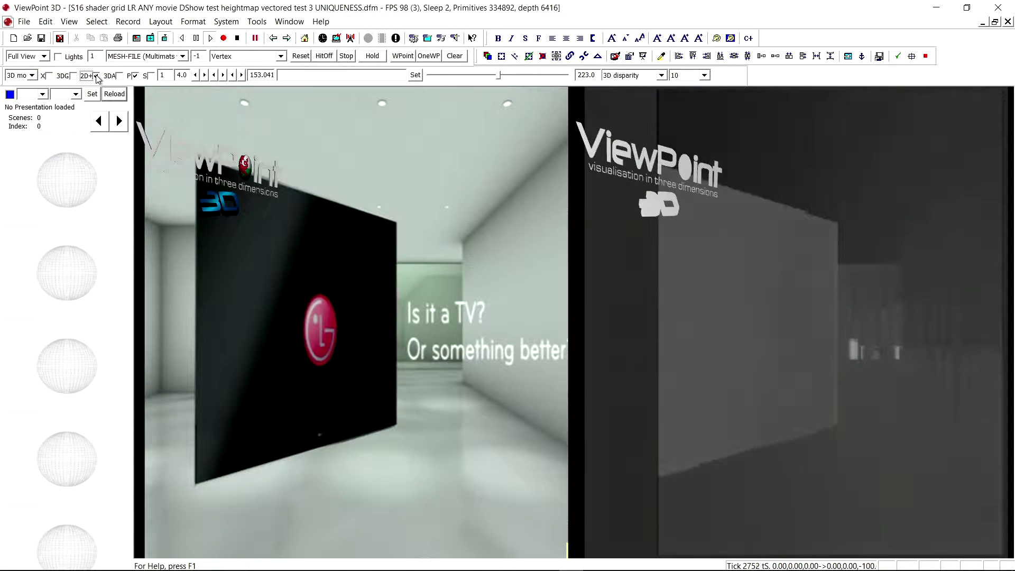